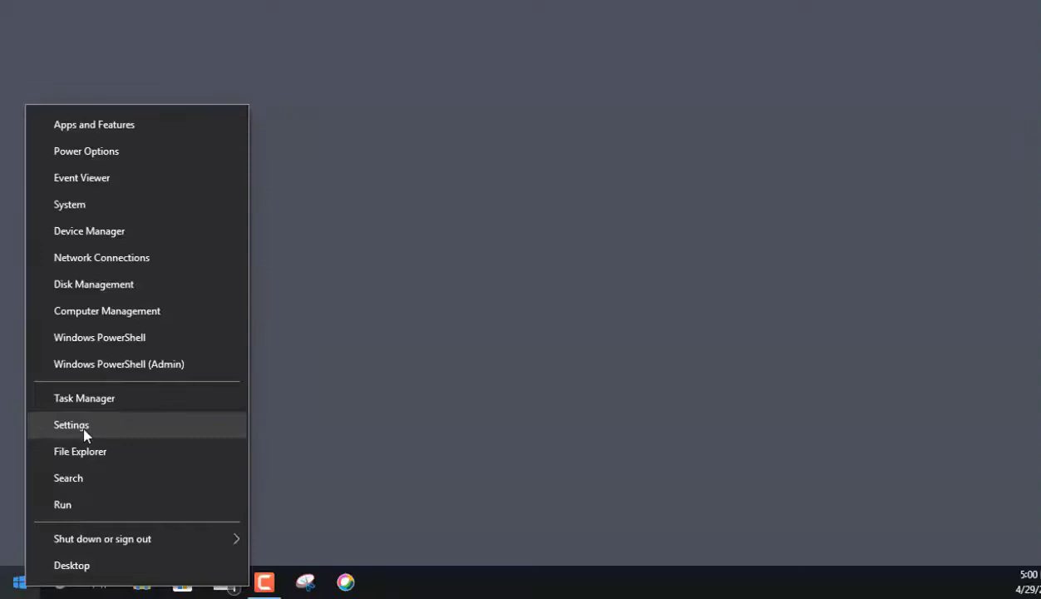
Step: Open the Backup page of the Update & Security settings in Windows Settings
{"action": "left_click", "coordinate": [83, 429]}
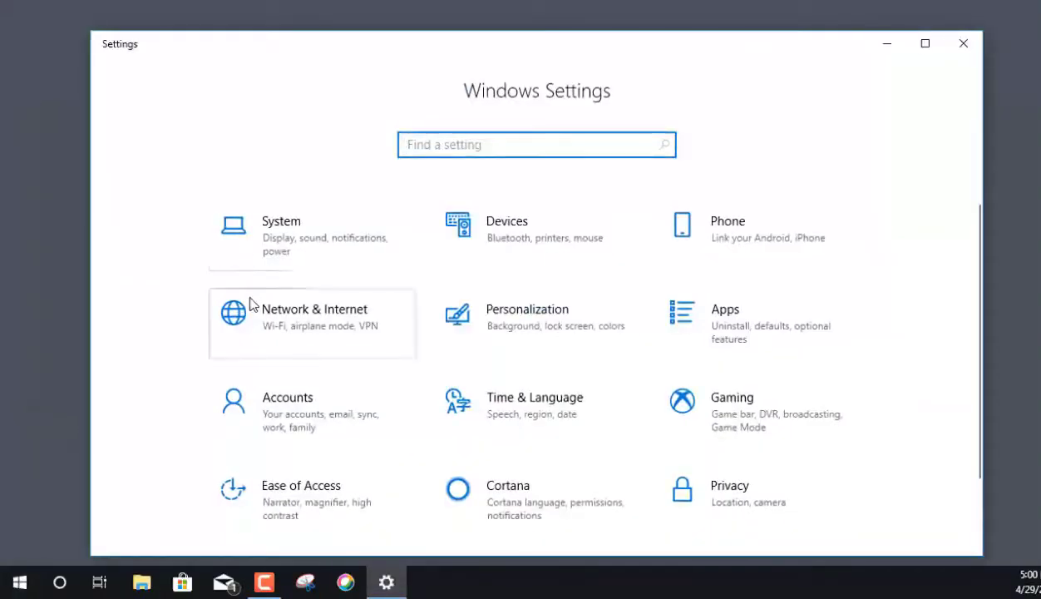
{"action": "scroll", "coordinate": [233, 337], "scroll_direction": "down", "scroll_amount": 2}
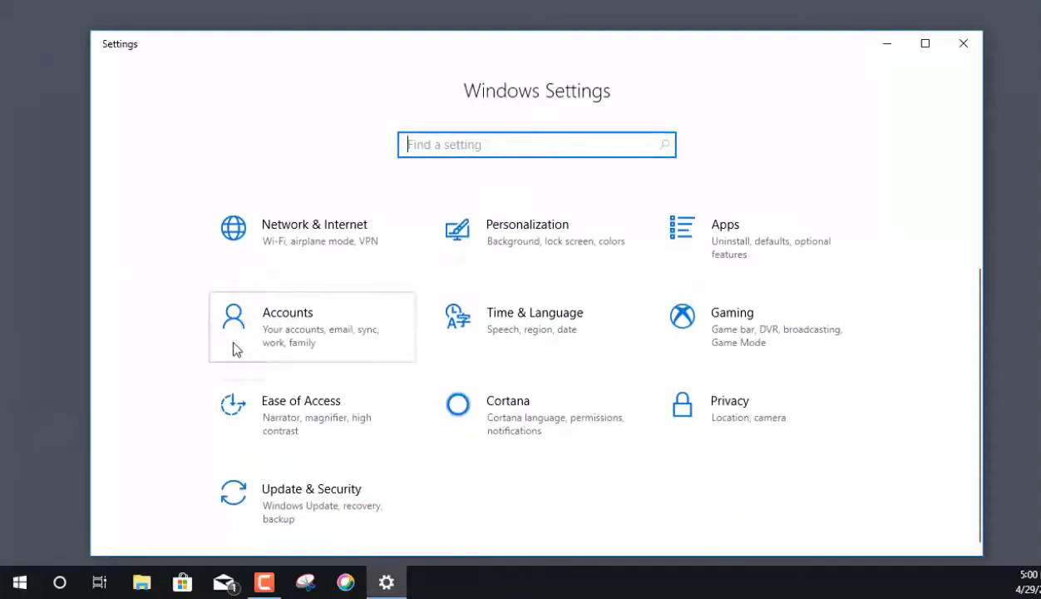
{"action": "left_click", "coordinate": [290, 504]}
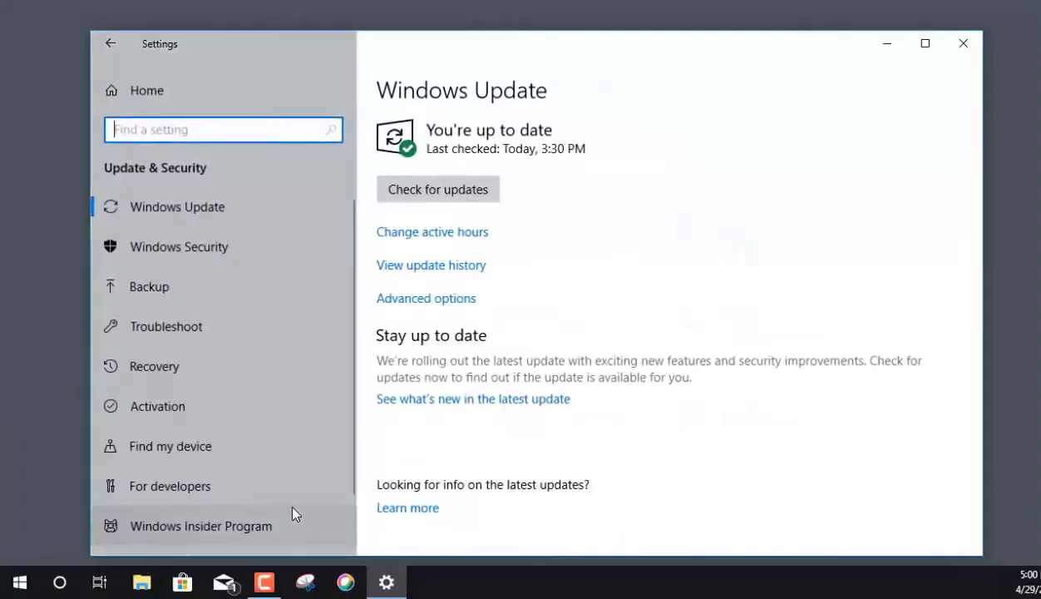
{"action": "left_click", "coordinate": [158, 286]}
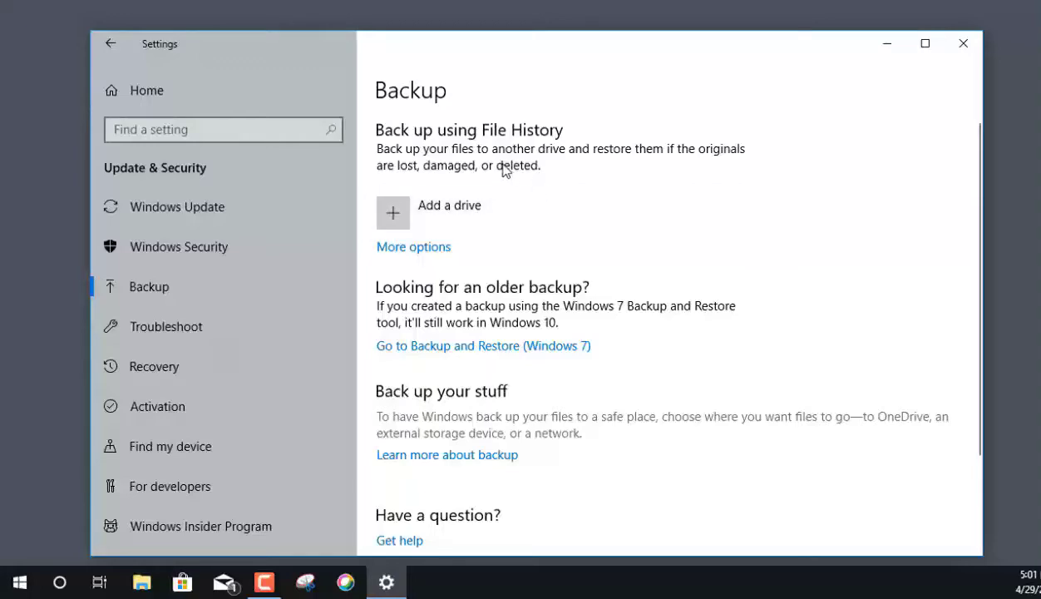
Step: Check the contents of USB Drive (E:) in File Explorer and close the window
{"action": "left_click", "coordinate": [143, 586]}
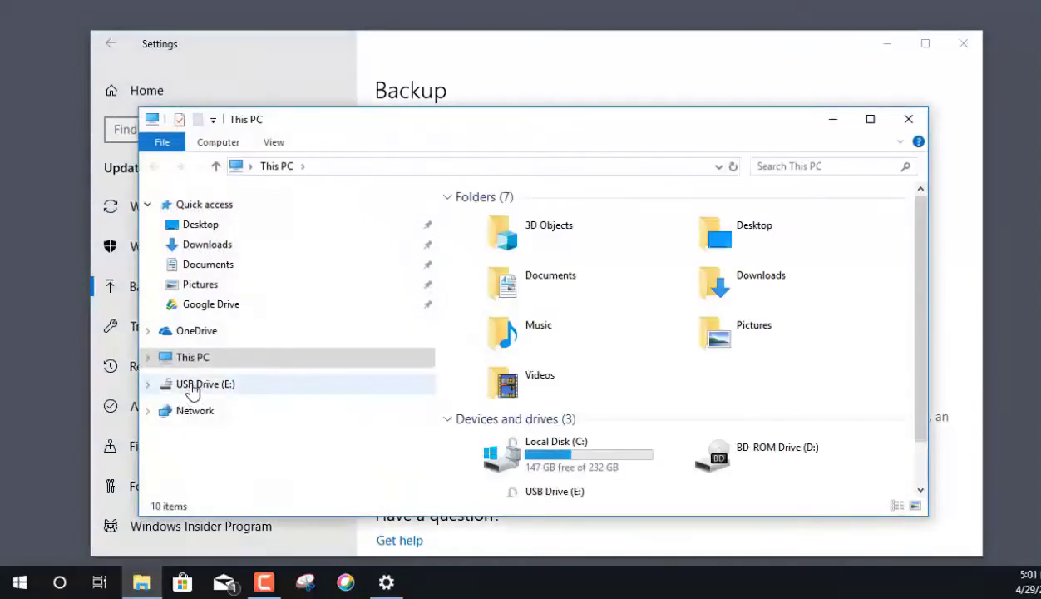
{"action": "left_click", "coordinate": [193, 390]}
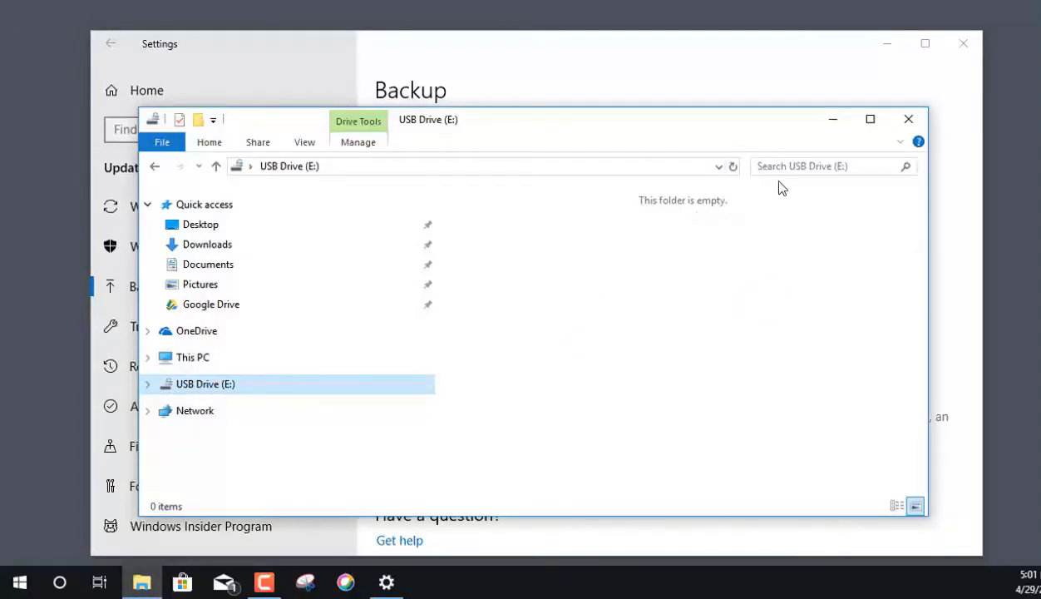
{"action": "left_click", "coordinate": [907, 120]}
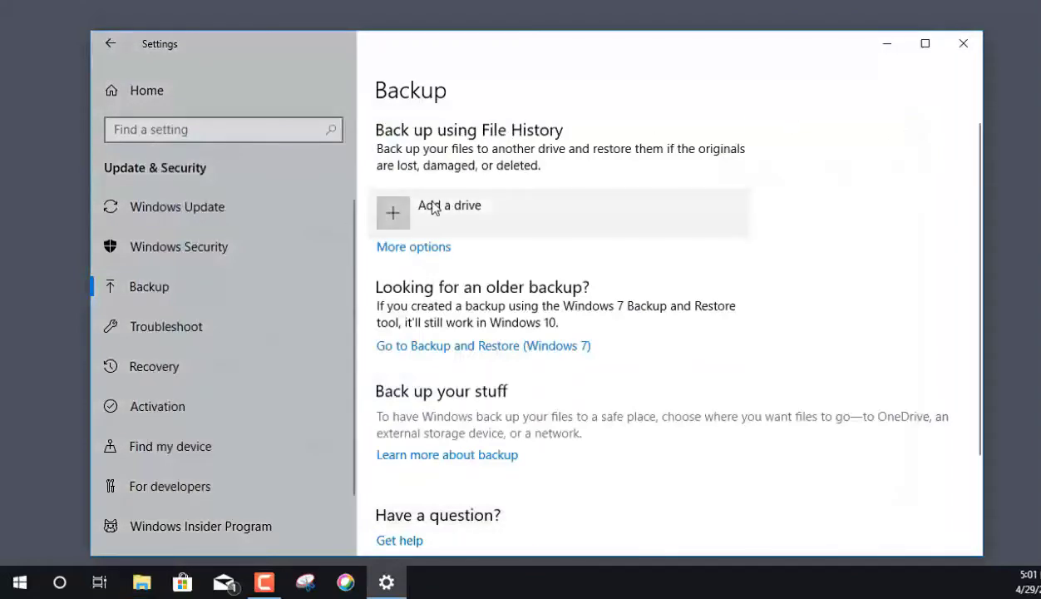
Step: Add Removable Disk (E:) as the File History backup drive and open its detailed backup options
{"action": "left_click", "coordinate": [435, 207]}
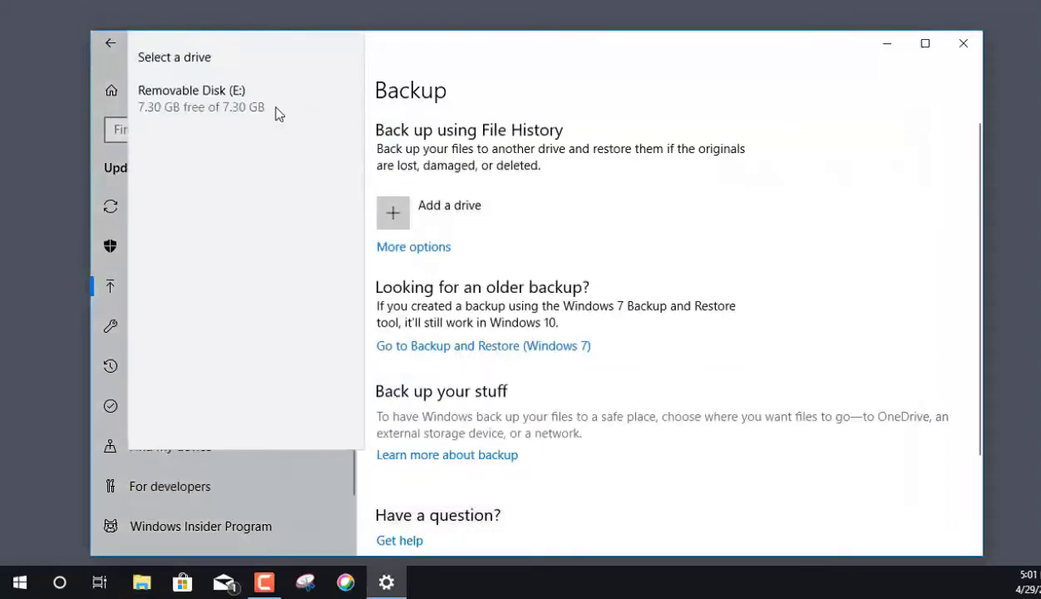
{"action": "left_click", "coordinate": [234, 97]}
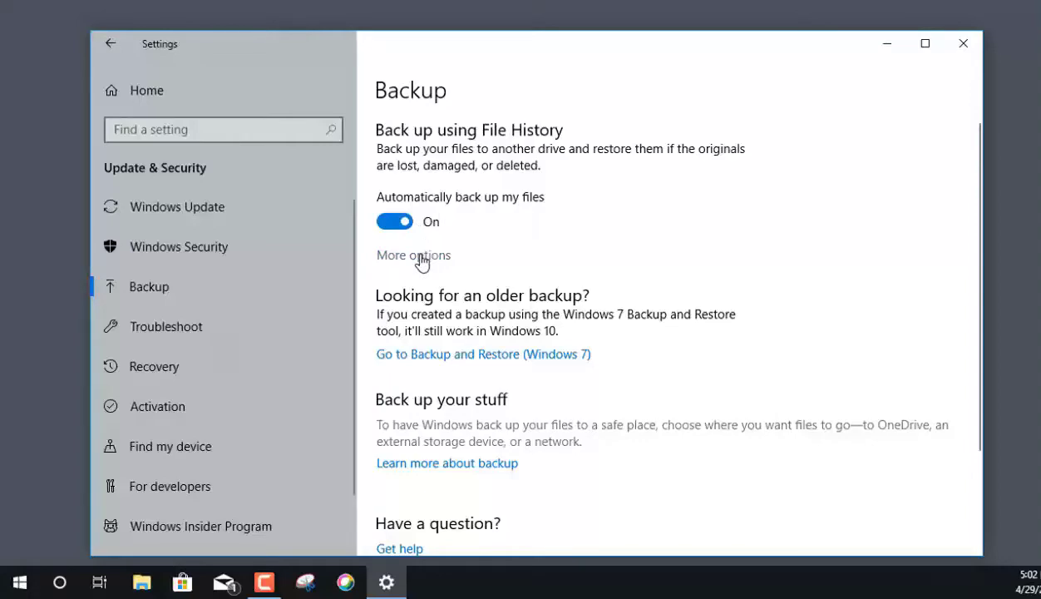
{"action": "left_click", "coordinate": [421, 258]}
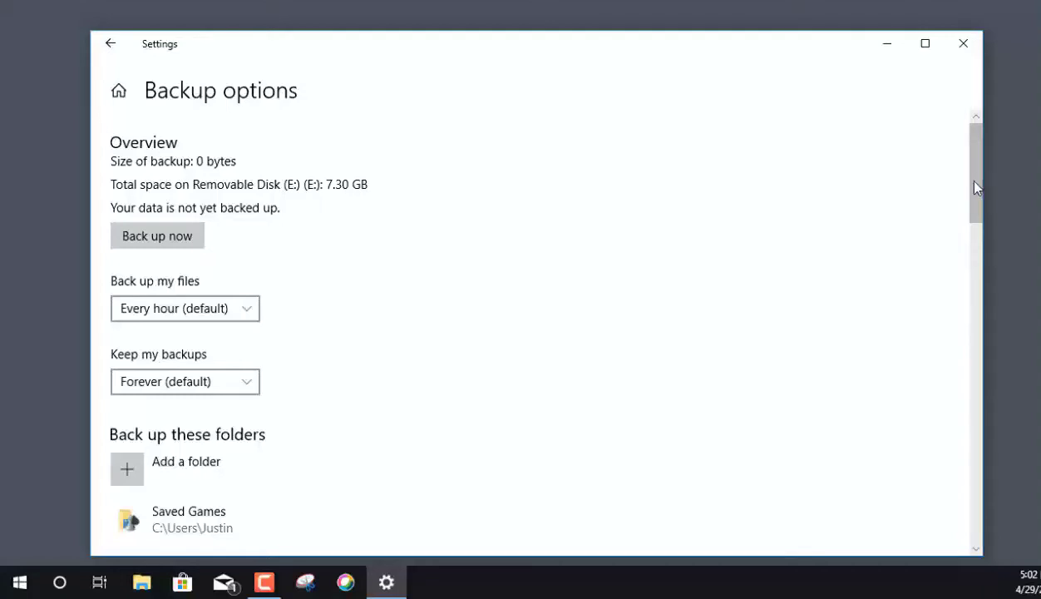
Step: Choose Every hour (default) as the backup frequency and view the available retention periods, keeping Forever (default)
{"action": "left_click_drag", "start_coordinate": [976, 187], "coordinate": [975, 217]}
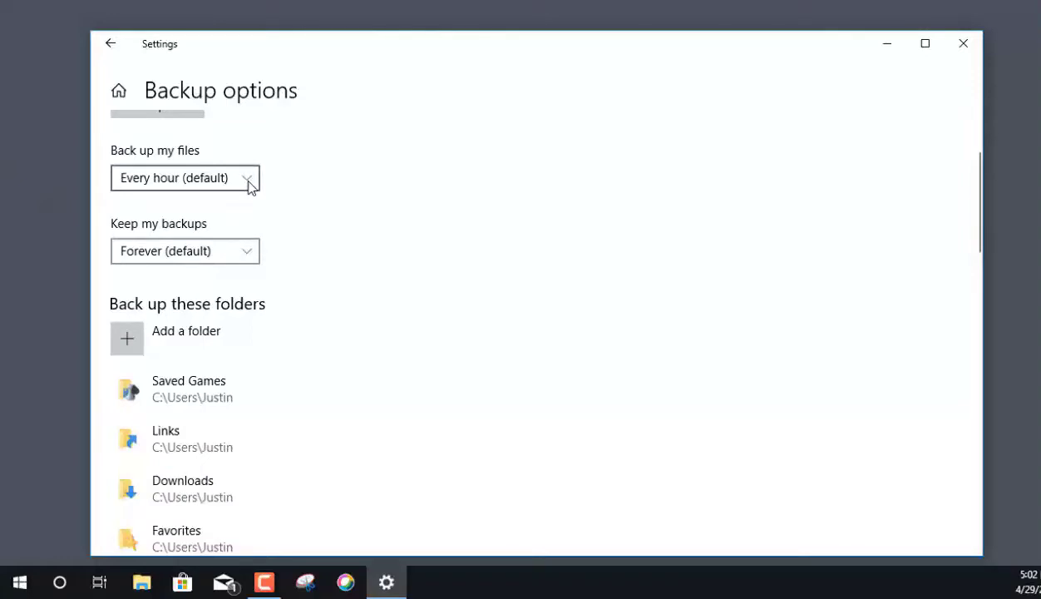
{"action": "left_click", "coordinate": [248, 181]}
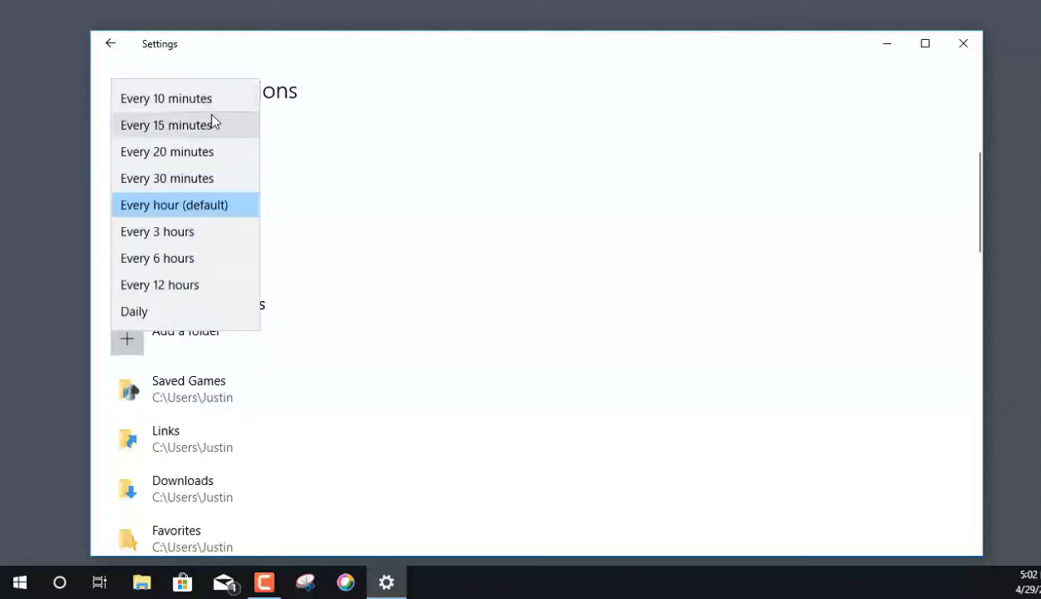
{"action": "left_click", "coordinate": [192, 208]}
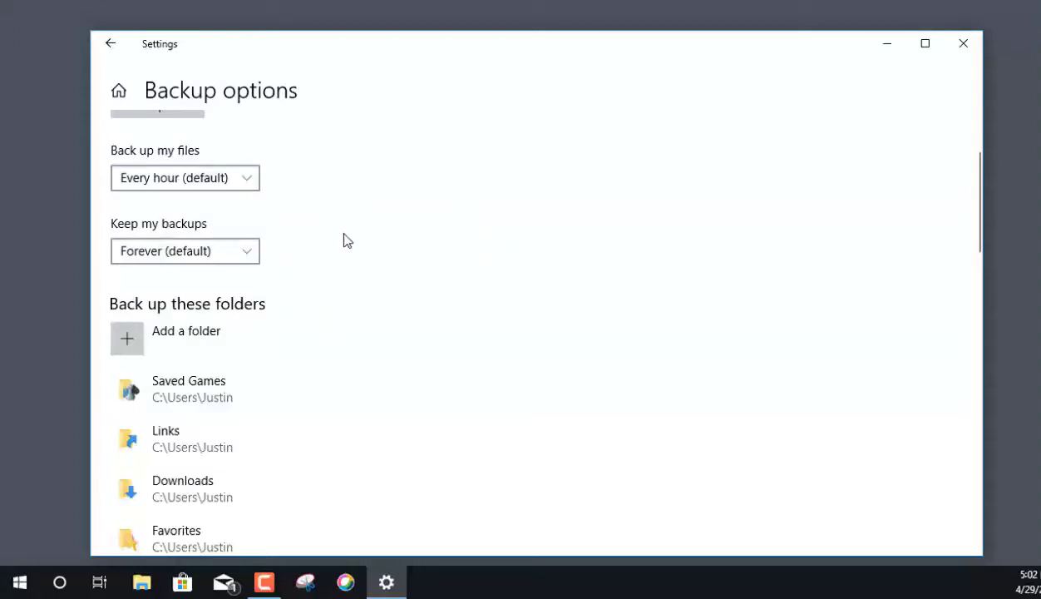
{"action": "left_click", "coordinate": [224, 260]}
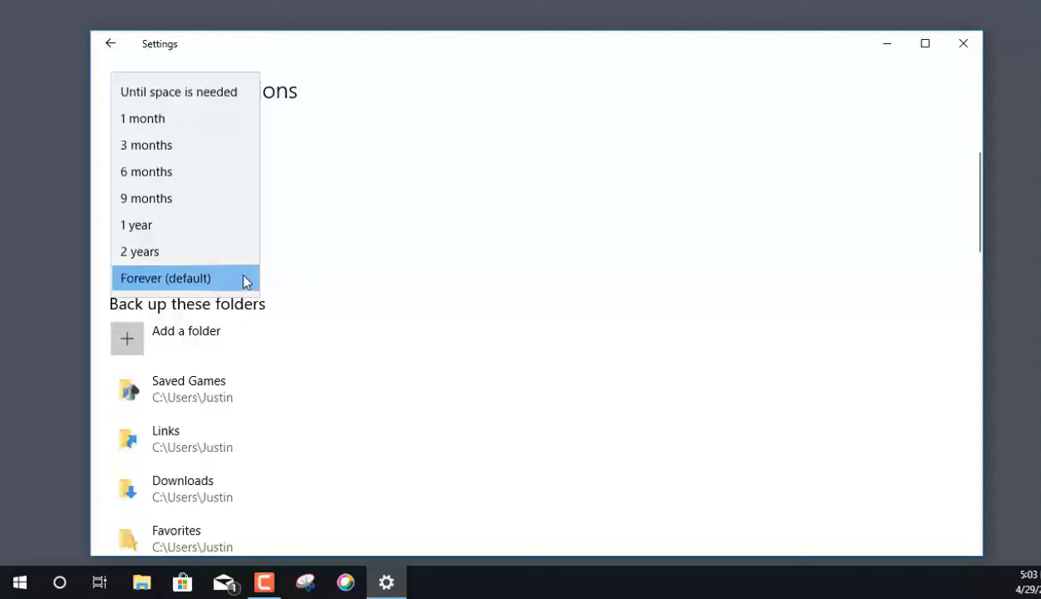
{"action": "left_click", "coordinate": [327, 276]}
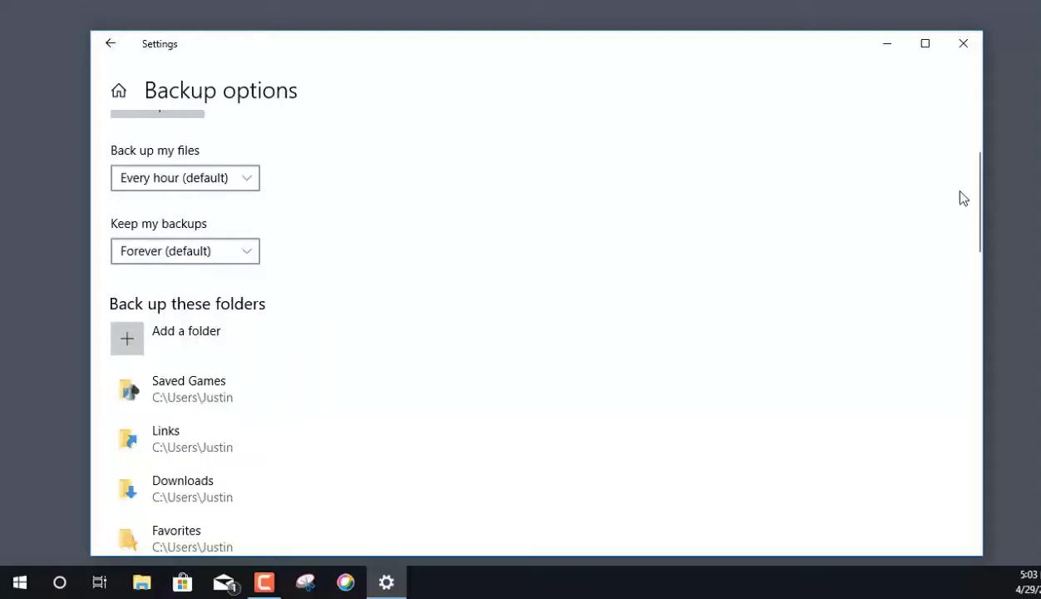
Step: Review the list of folders being backed up and remove the Saved Games folder from it
{"action": "left_click_drag", "start_coordinate": [980, 200], "coordinate": [982, 208]}
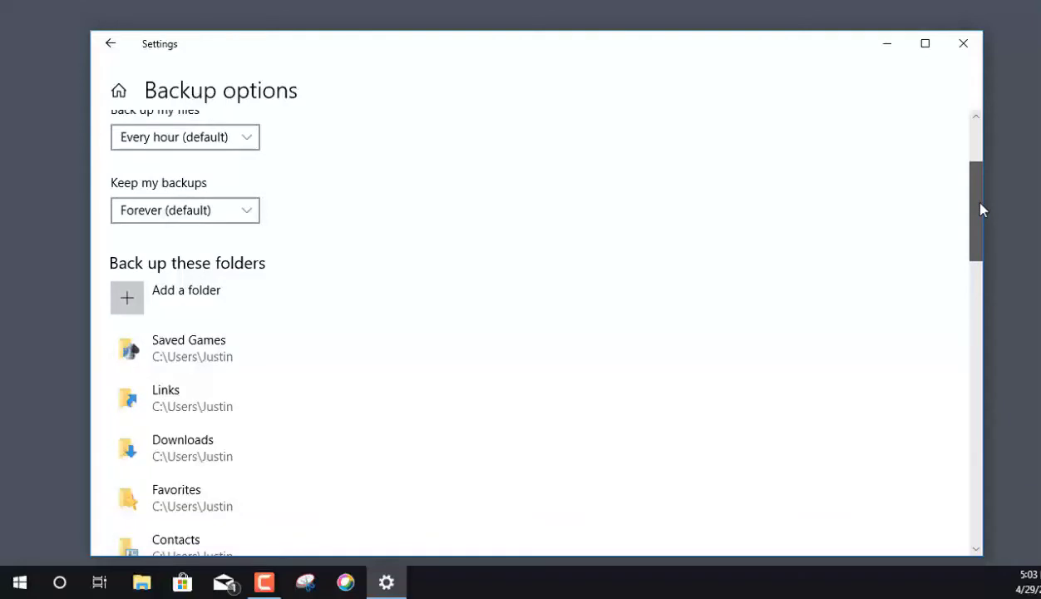
{"action": "left_click_drag", "start_coordinate": [982, 209], "coordinate": [992, 251]}
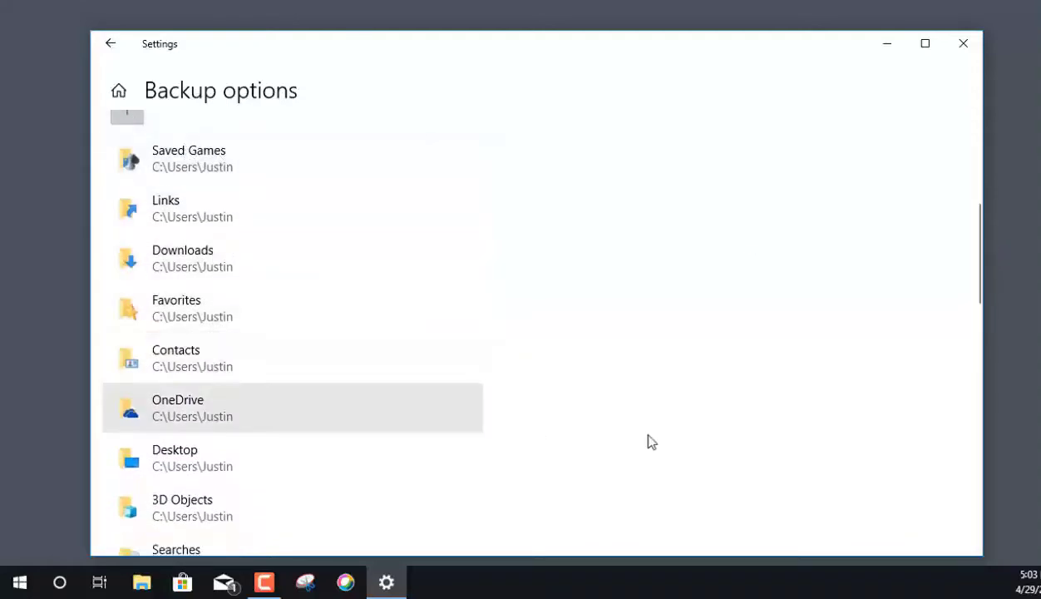
{"action": "left_click_drag", "start_coordinate": [976, 279], "coordinate": [978, 250]}
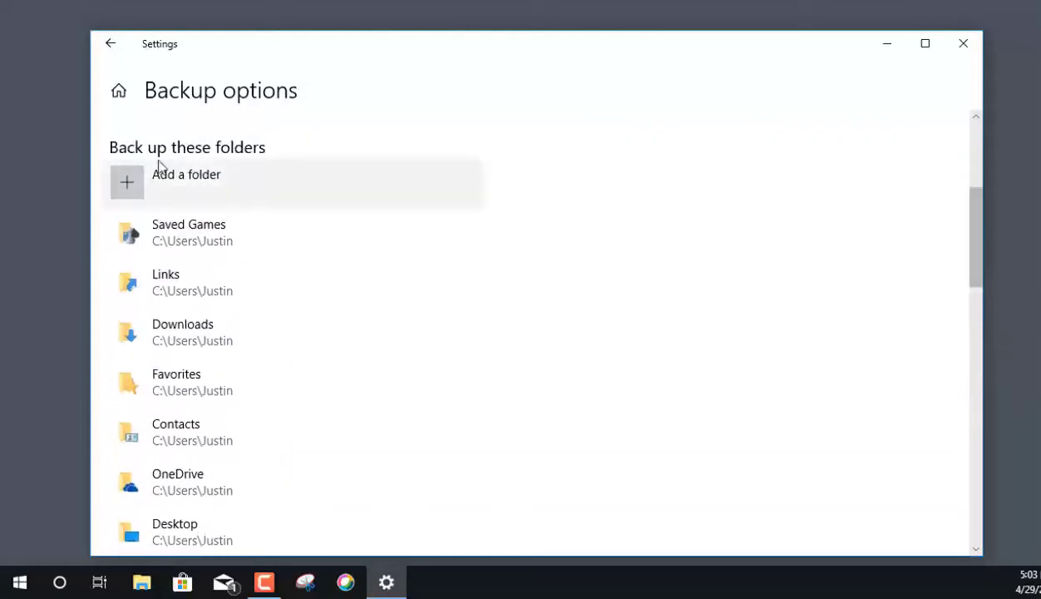
{"action": "left_click", "coordinate": [269, 232]}
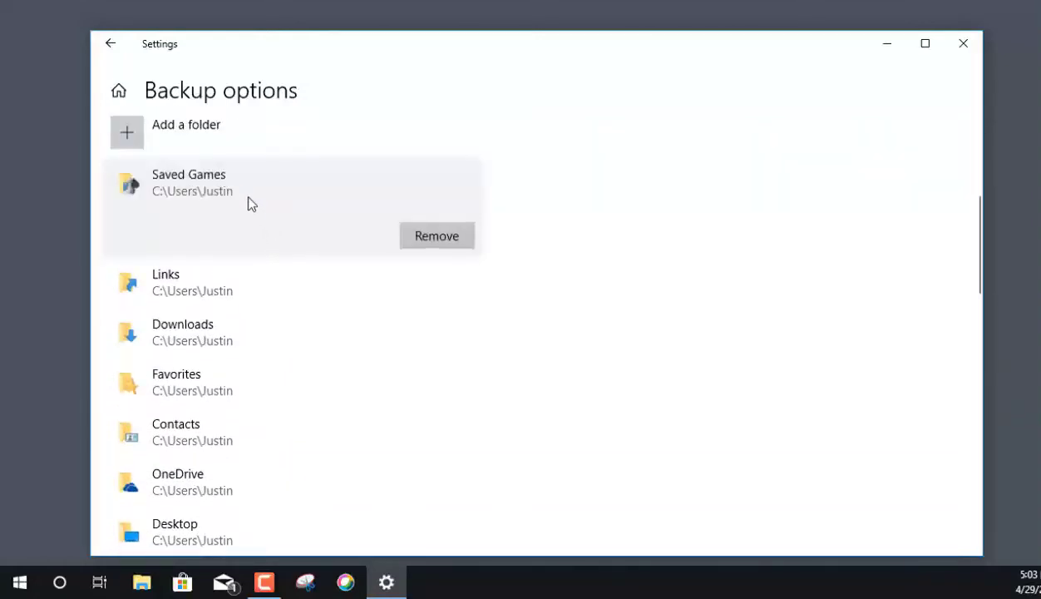
{"action": "left_click", "coordinate": [430, 237]}
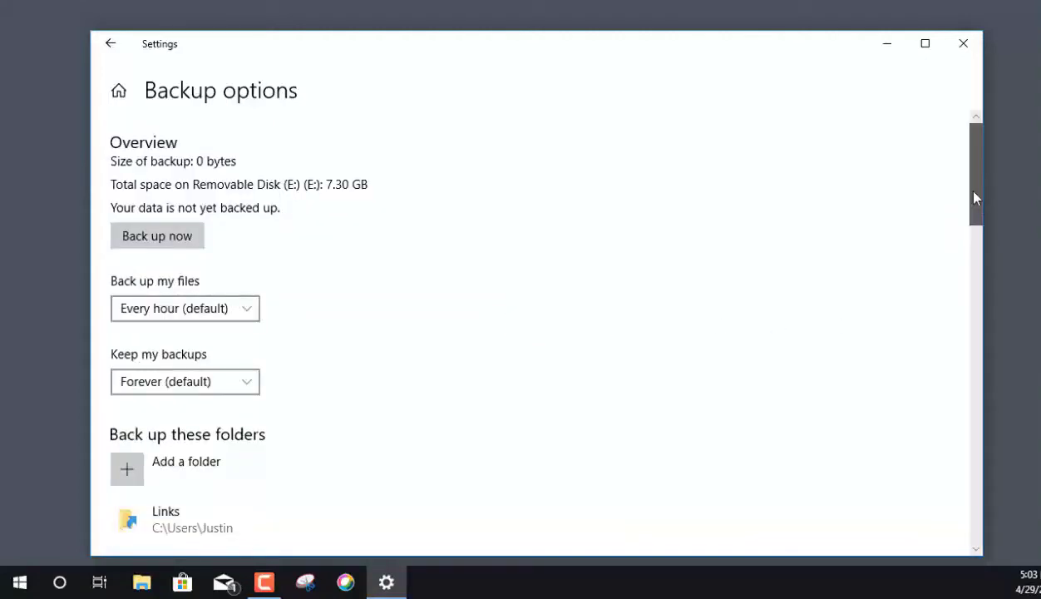
Step: Exclude the Cisco Videos folder in Downloads from the backup
{"action": "left_click_drag", "start_coordinate": [975, 197], "coordinate": [990, 263]}
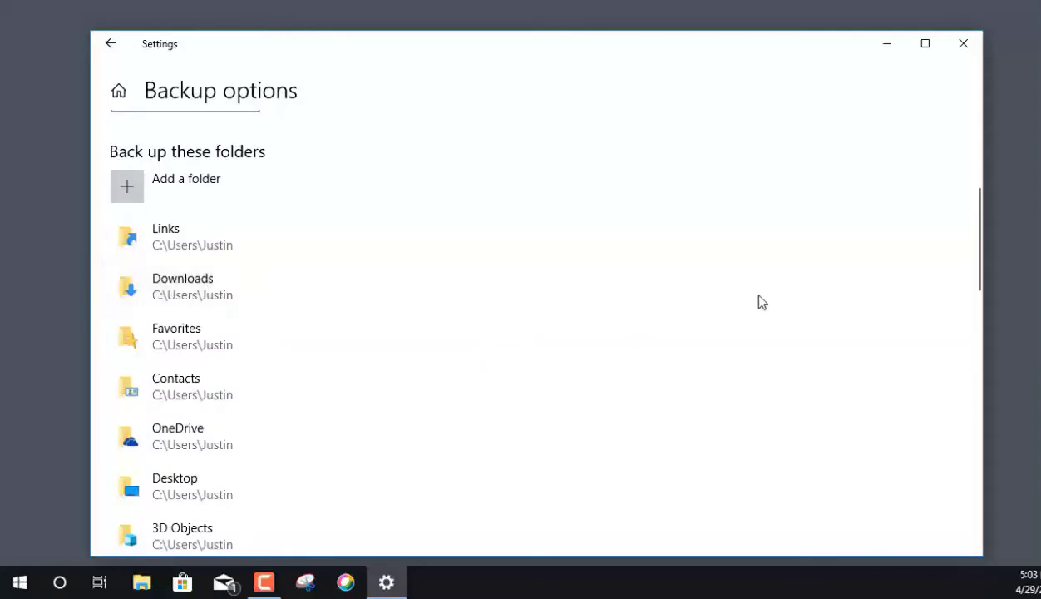
{"action": "left_click_drag", "start_coordinate": [977, 249], "coordinate": [978, 475]}
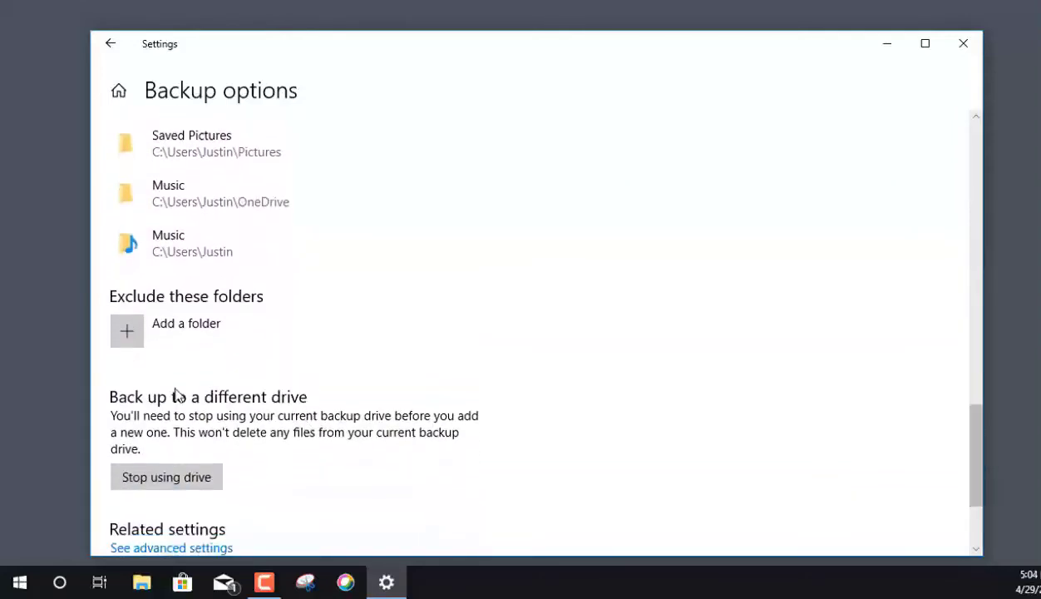
{"action": "left_click", "coordinate": [172, 333]}
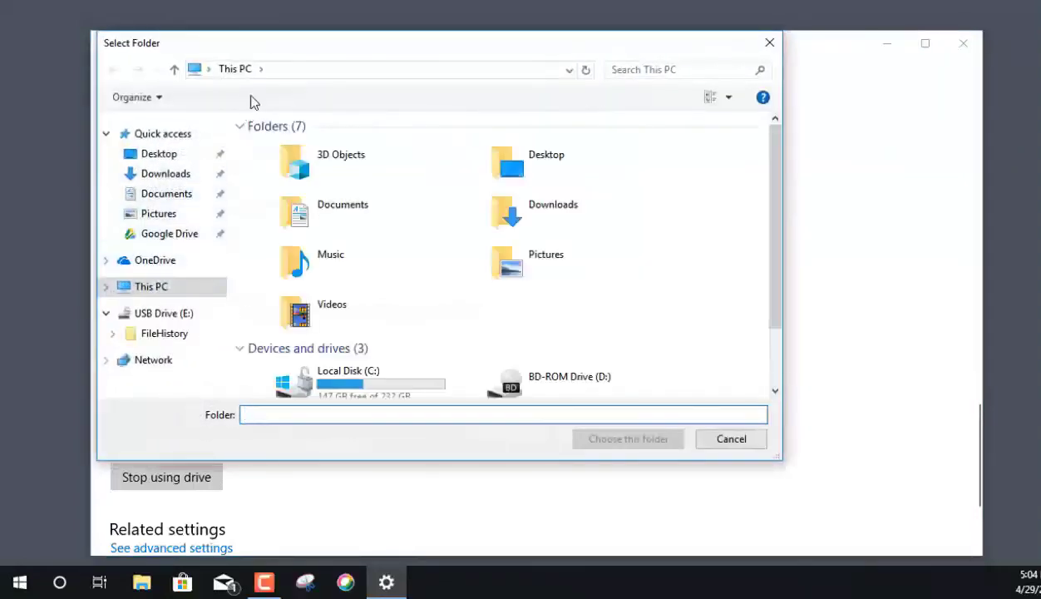
{"action": "left_click_drag", "start_coordinate": [309, 51], "coordinate": [375, 69]}
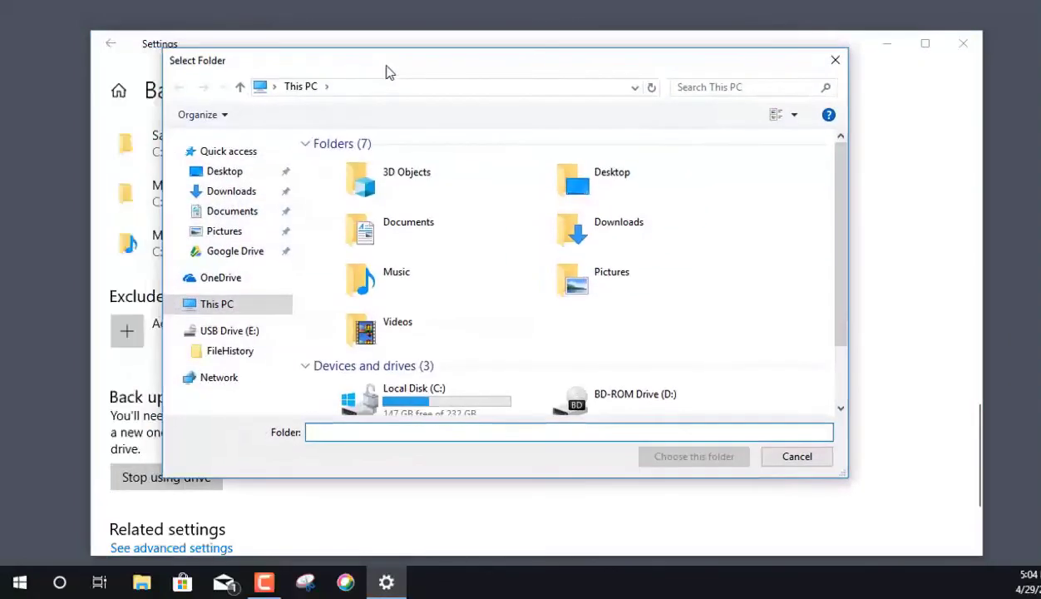
{"action": "left_click", "coordinate": [242, 196]}
{"action": "left_click", "coordinate": [433, 189]}
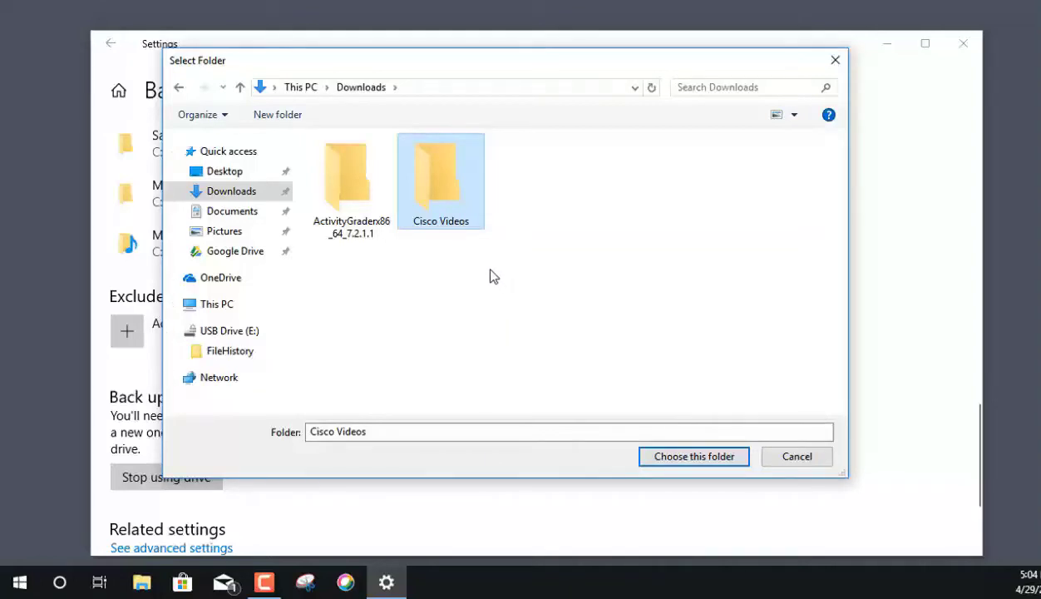
{"action": "left_click", "coordinate": [698, 454]}
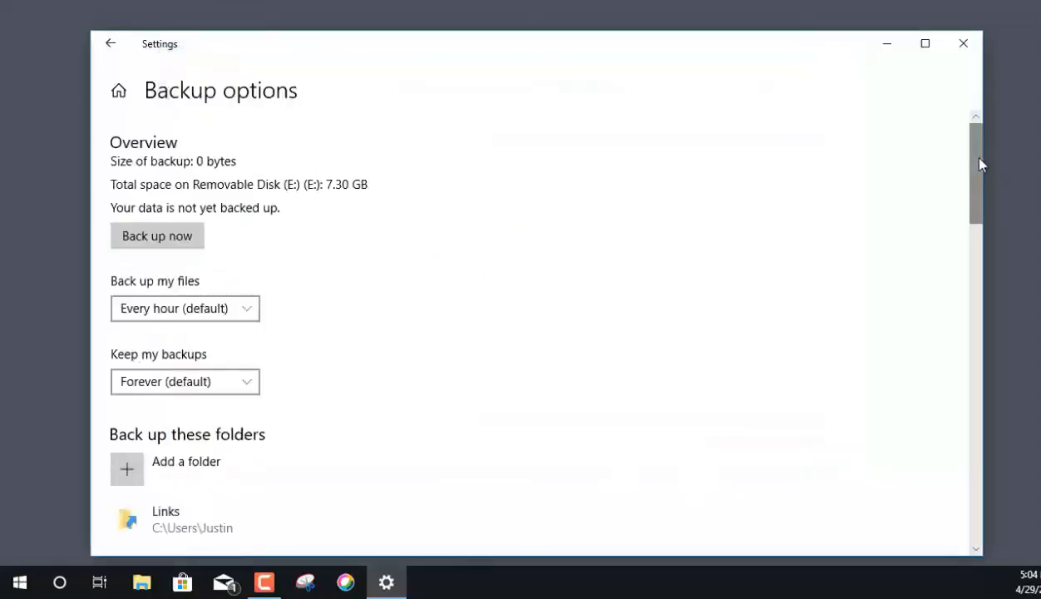
{"action": "left_click_drag", "start_coordinate": [979, 163], "coordinate": [983, 425]}
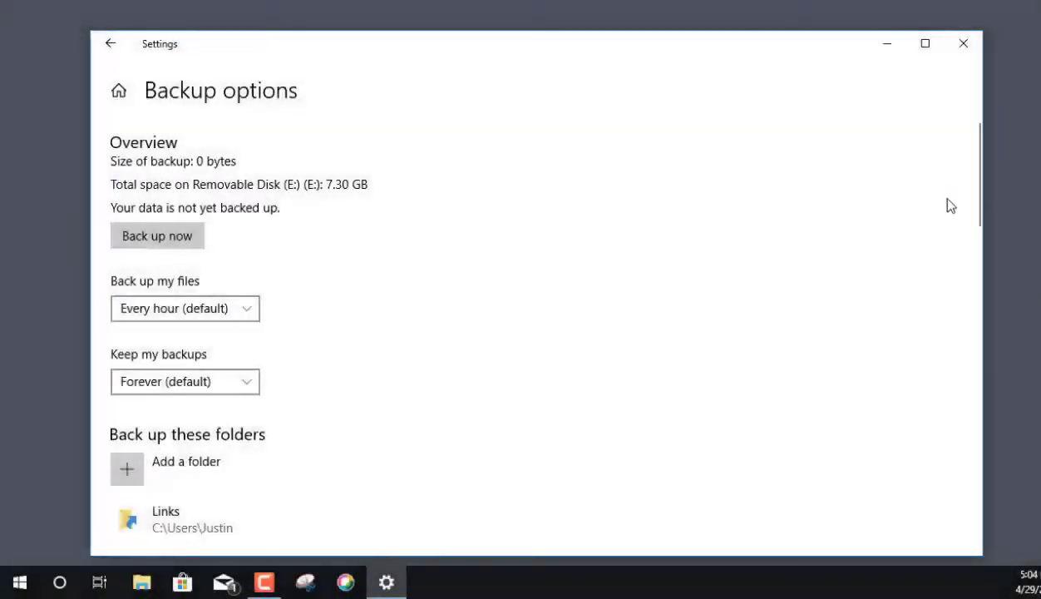
Step: Browse the FileHistory folder on USB Drive (E:) through the user and CISCO folders down to Configuration in File Explorer
{"action": "left_click", "coordinate": [142, 586]}
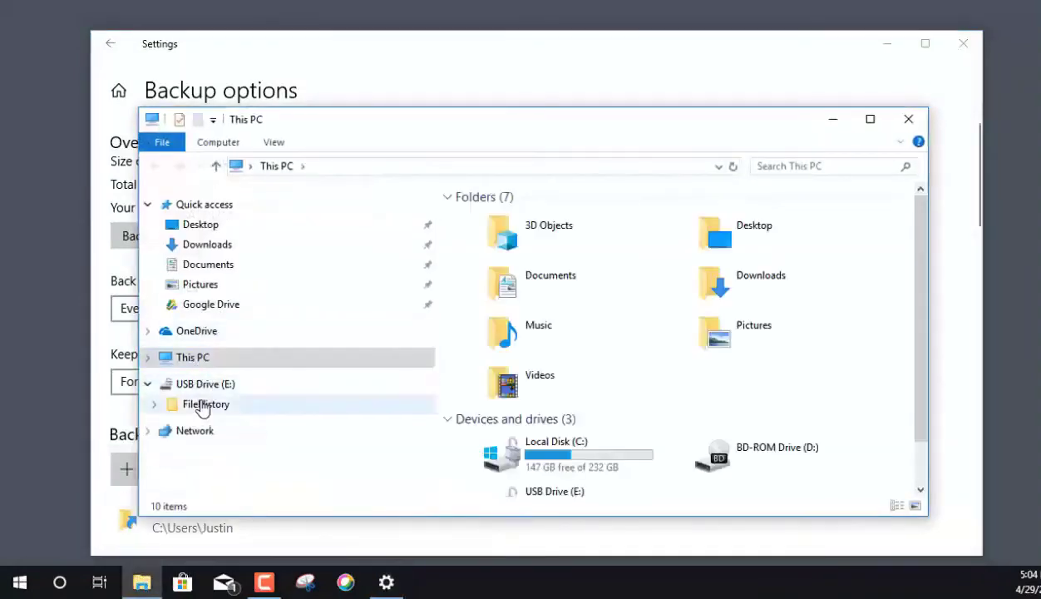
{"action": "left_click", "coordinate": [202, 388]}
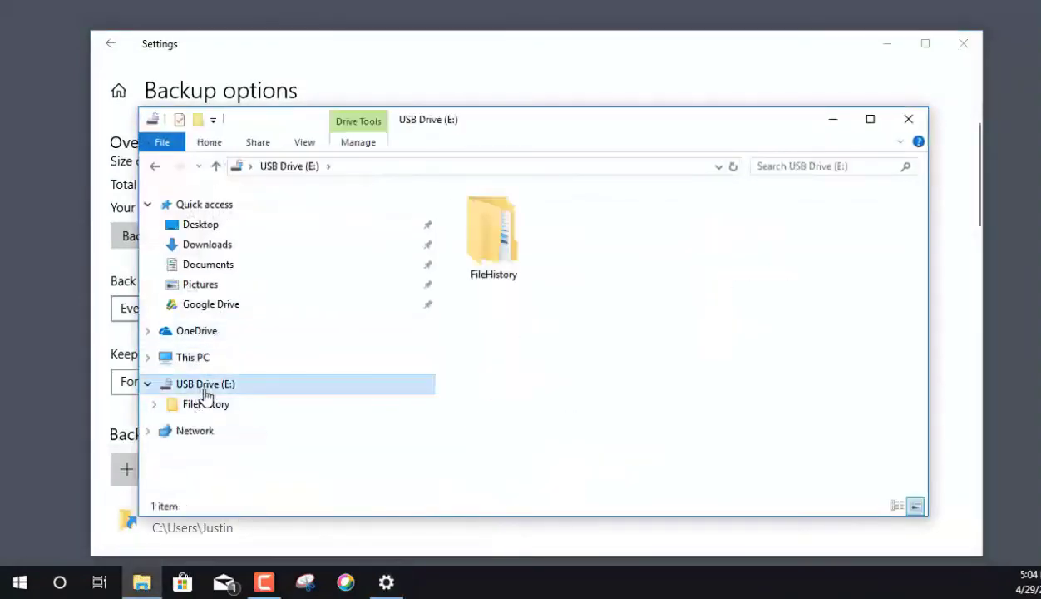
{"action": "double_click", "coordinate": [507, 239]}
{"action": "double_click", "coordinate": [499, 225]}
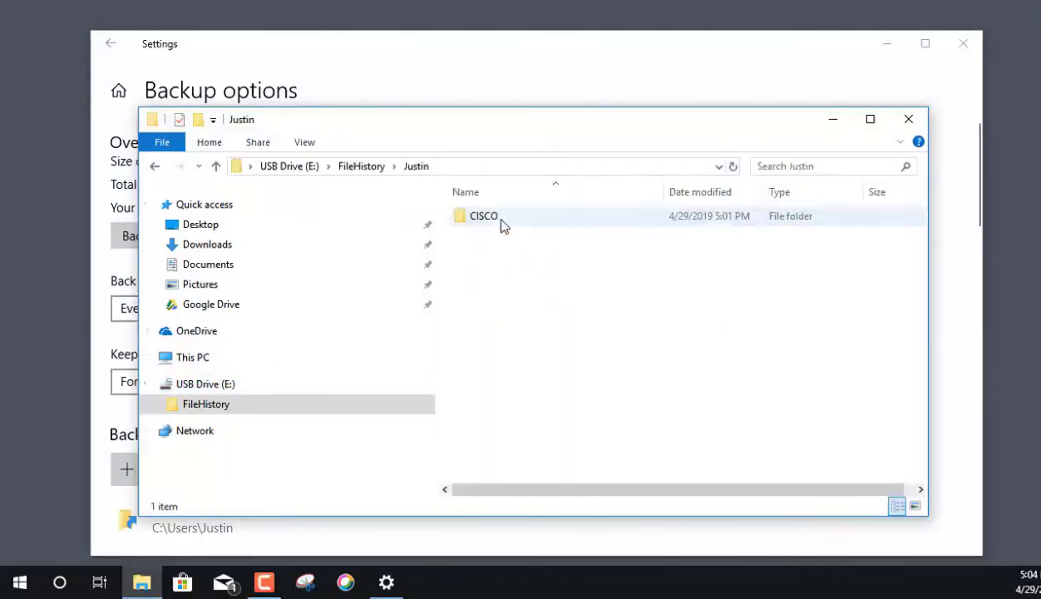
{"action": "double_click", "coordinate": [501, 220]}
{"action": "double_click", "coordinate": [499, 218]}
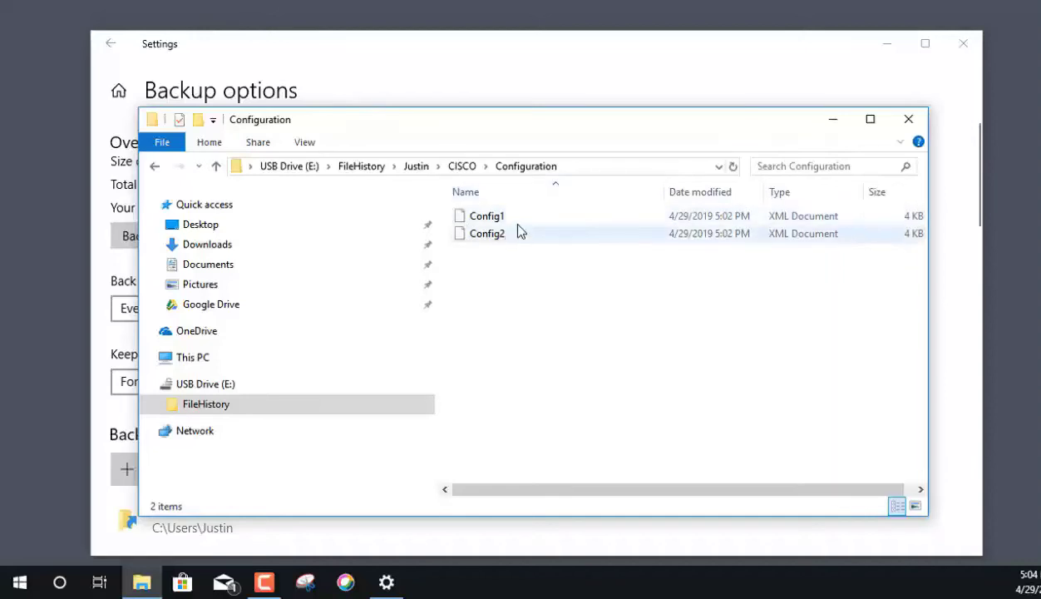
Step: Return to the backup options in Settings and start a File History backup immediately
{"action": "left_click", "coordinate": [396, 80]}
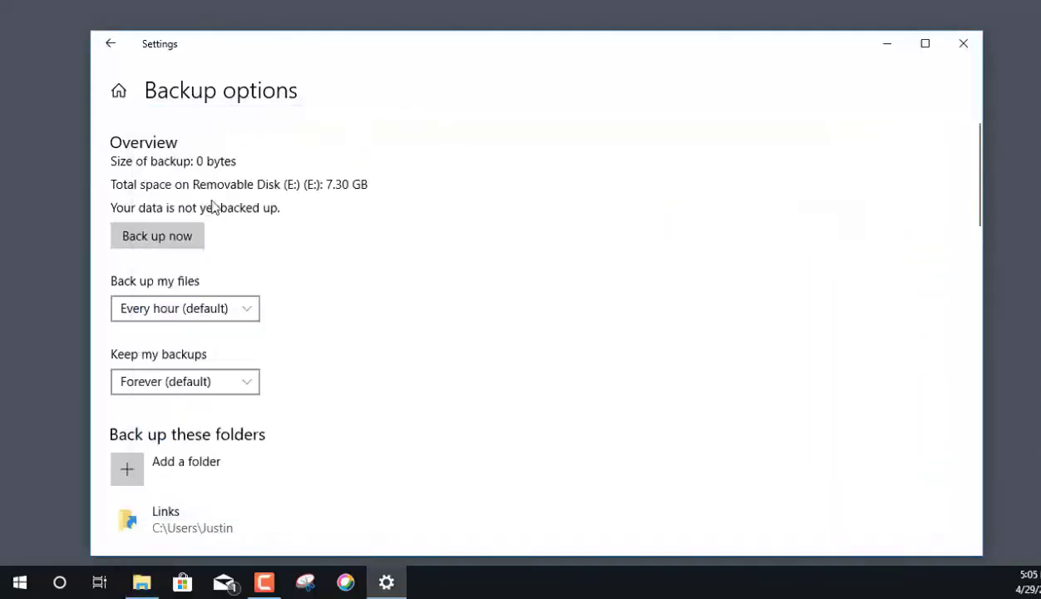
{"action": "left_click", "coordinate": [188, 239]}
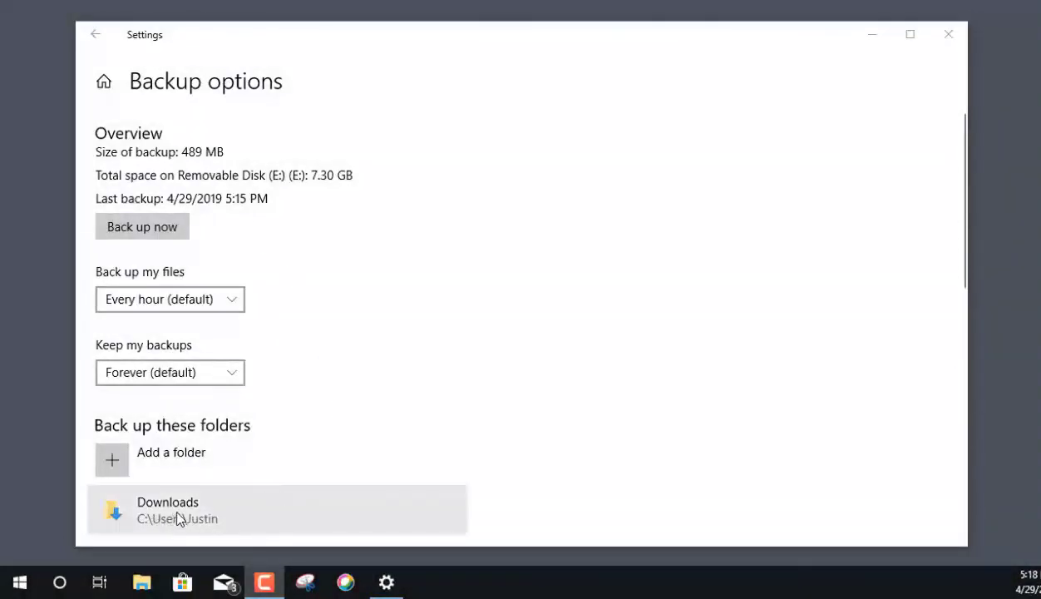
Step: Permanently delete the Cisco 3 Final Lab Exam 2019 file from the Downloads folder in File Explorer, bypassing the Recycle Bin, and close the folder
{"action": "left_click", "coordinate": [149, 586]}
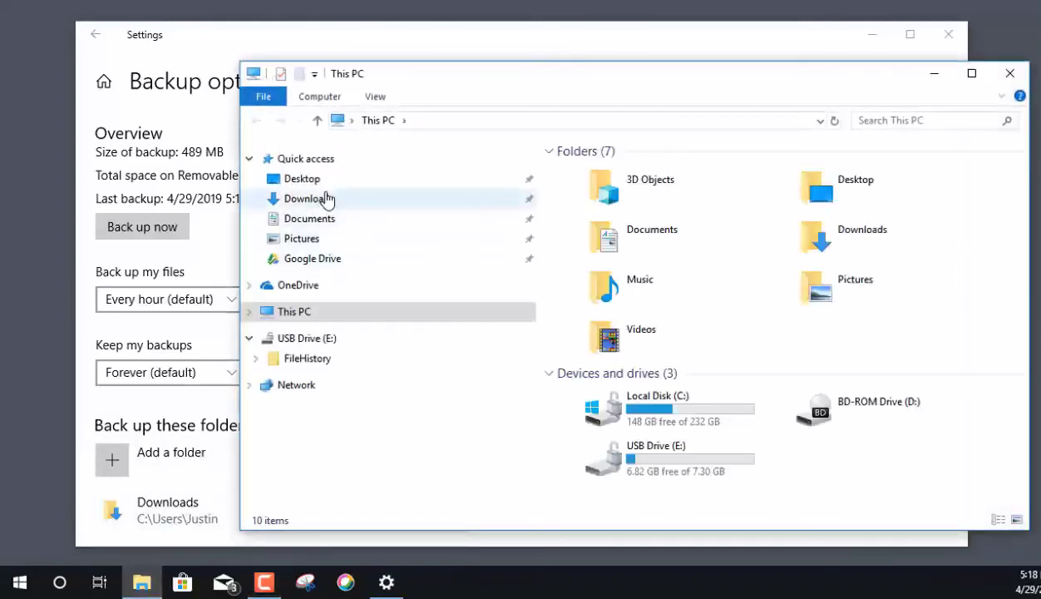
{"action": "left_click", "coordinate": [326, 199]}
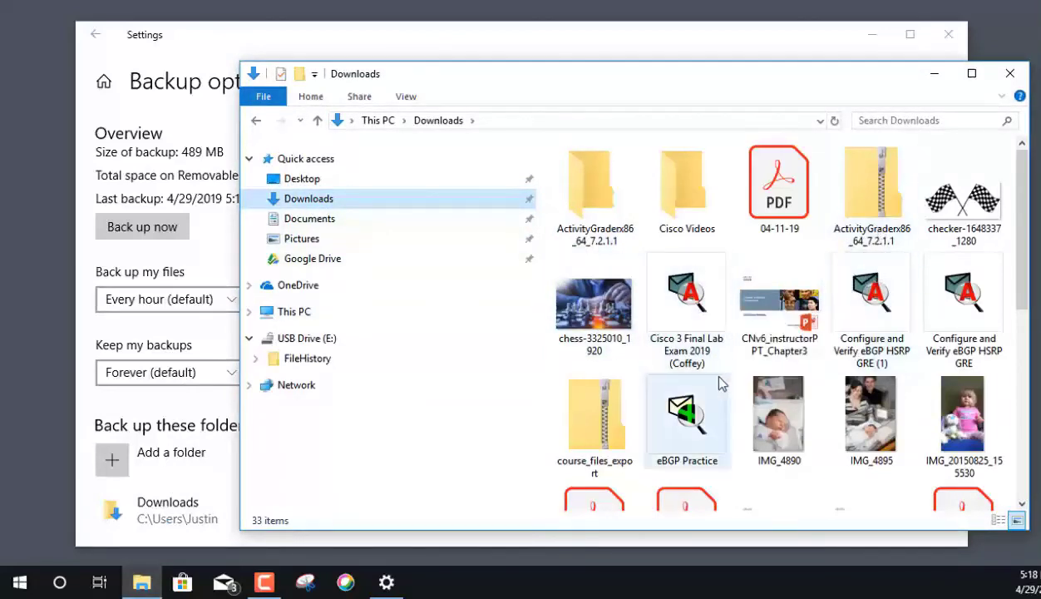
{"action": "left_click", "coordinate": [691, 334]}
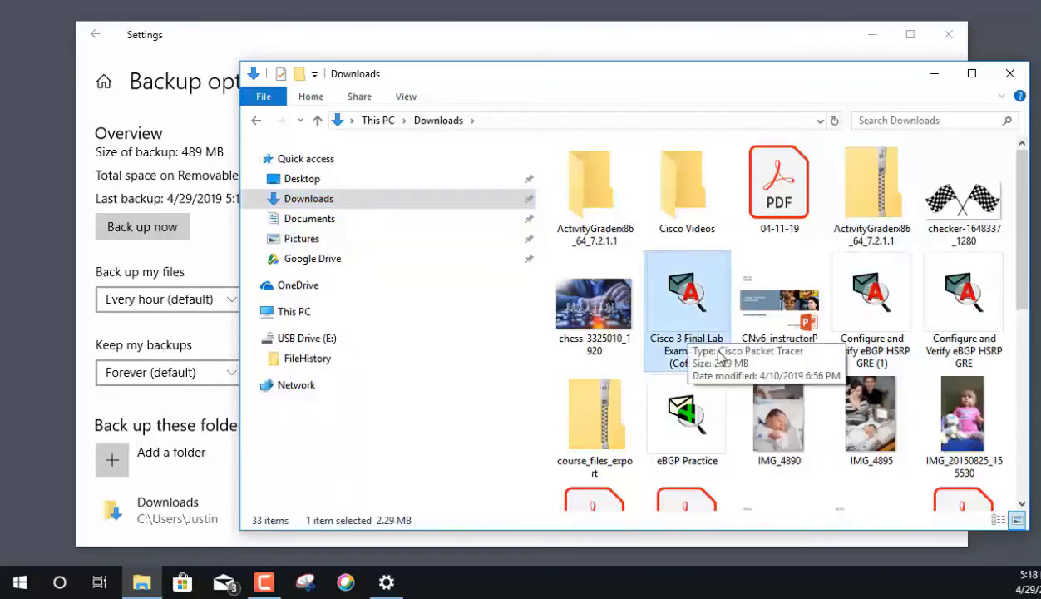
{"action": "key", "text": "shift+Delete"}
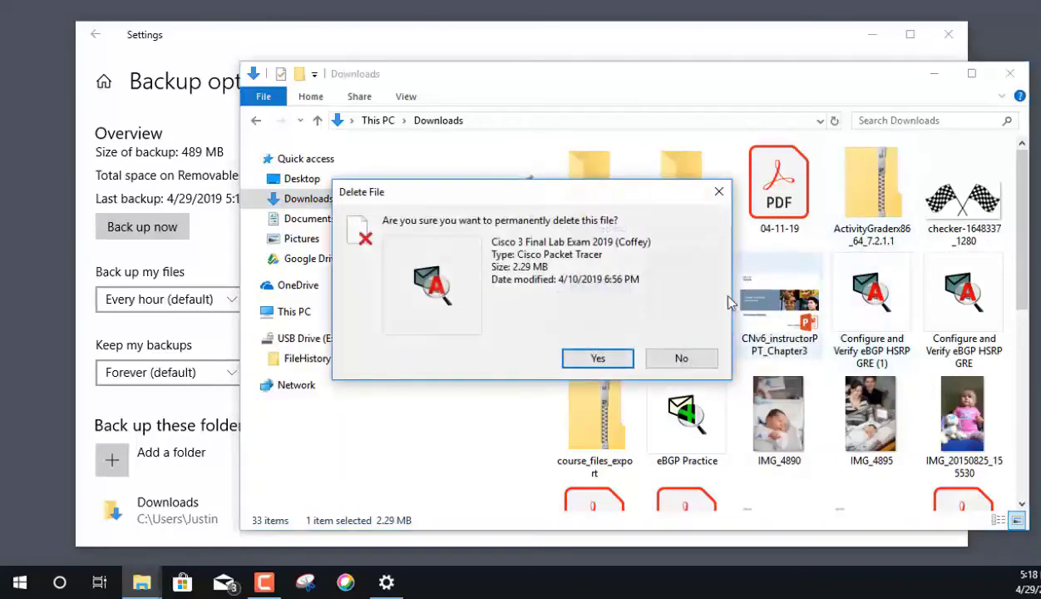
{"action": "left_click", "coordinate": [613, 364]}
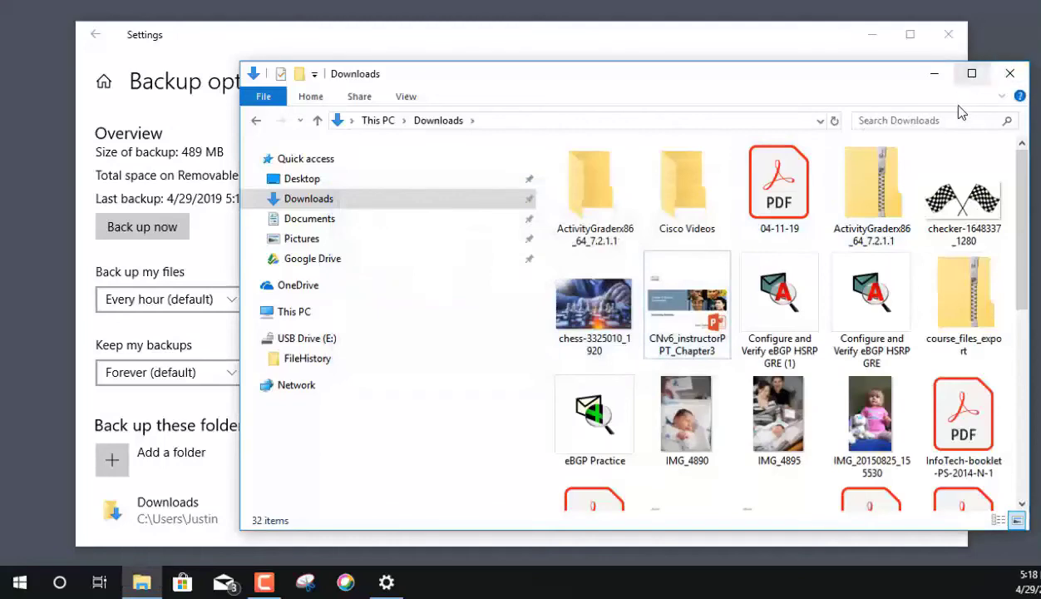
{"action": "left_click", "coordinate": [1010, 74]}
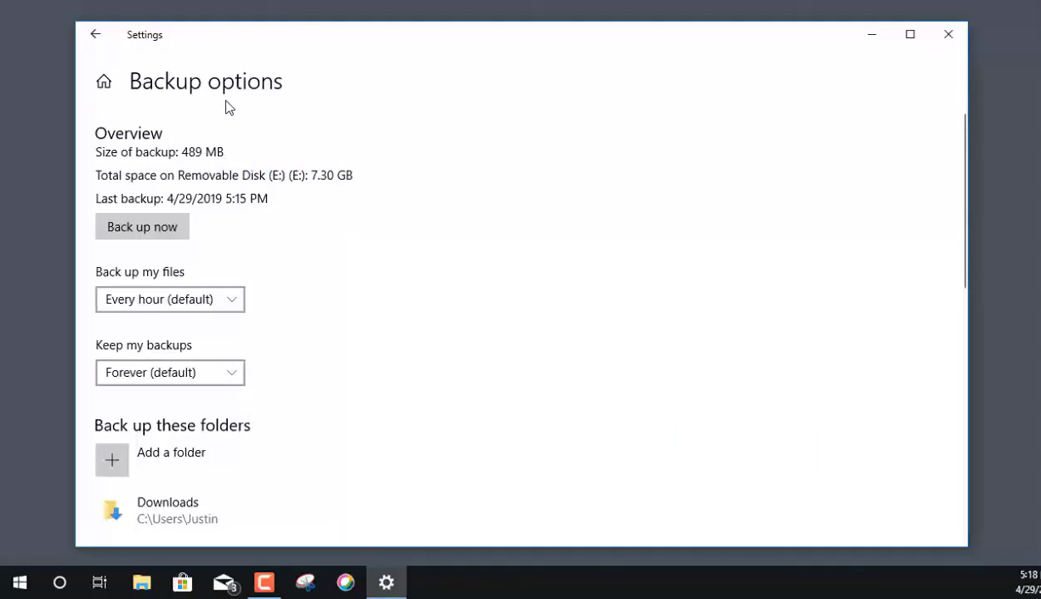
Step: Open the current File History backup from the backup options and restore the Cisco 3 Final Lab Exam 2019 file from Downloads to its original location
{"action": "scroll", "coordinate": [281, 290], "scroll_direction": "down", "scroll_amount": 10}
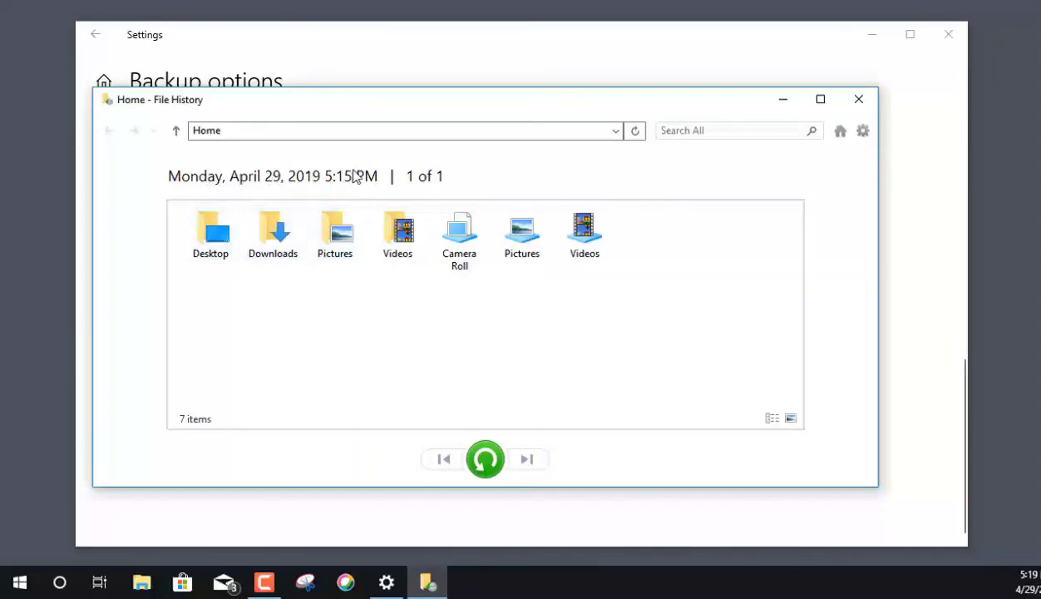
{"action": "double_click", "coordinate": [275, 238]}
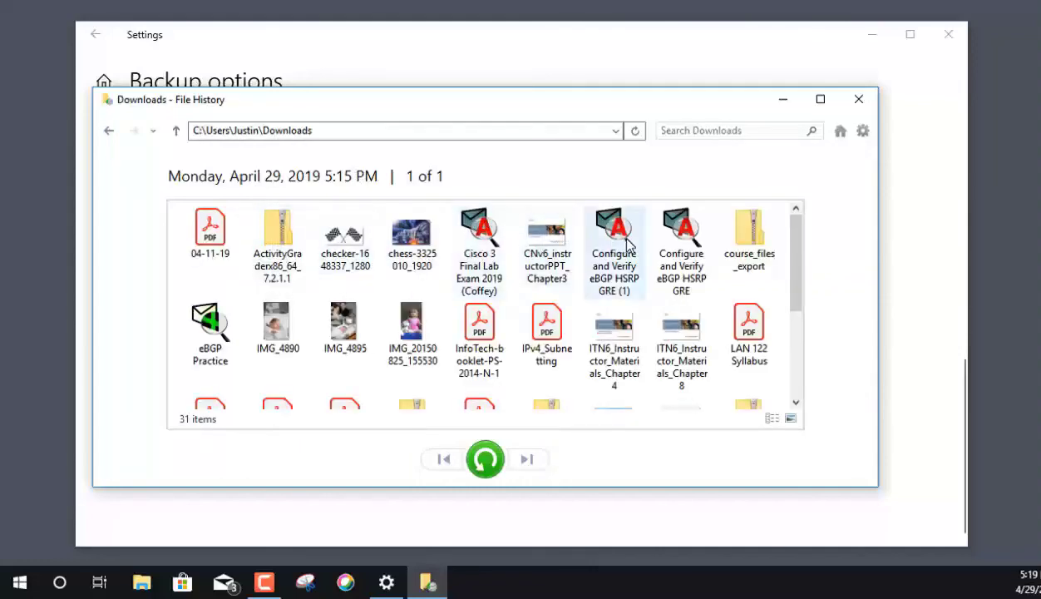
{"action": "left_click", "coordinate": [481, 246]}
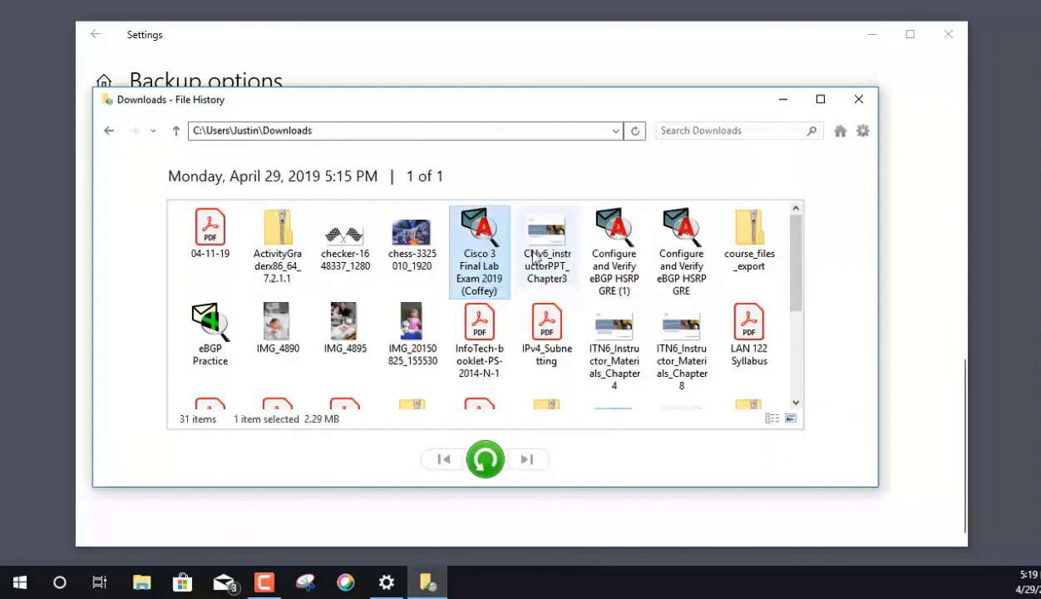
{"action": "left_click", "coordinate": [477, 465]}
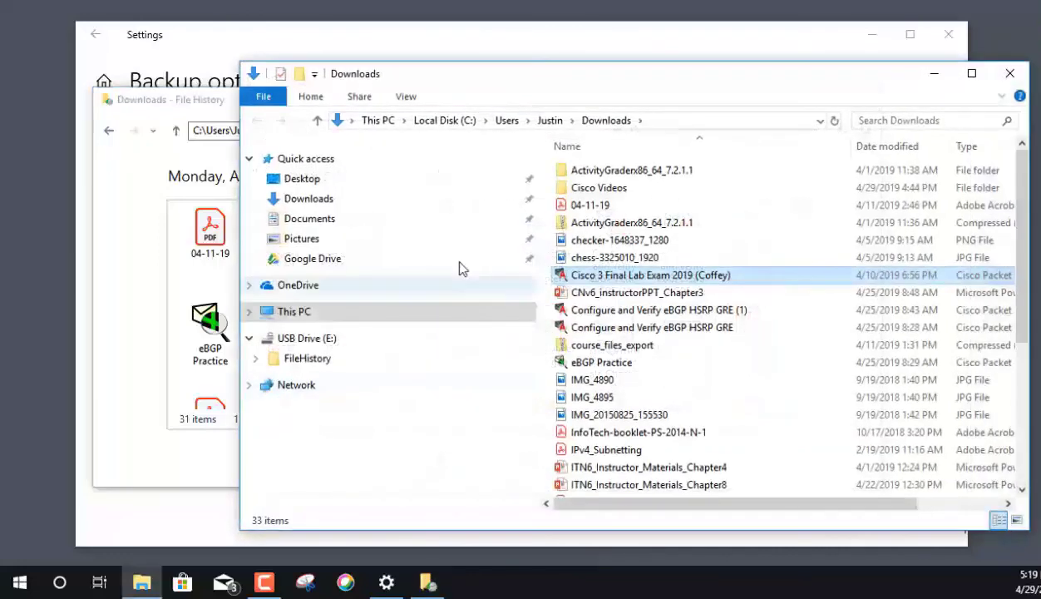